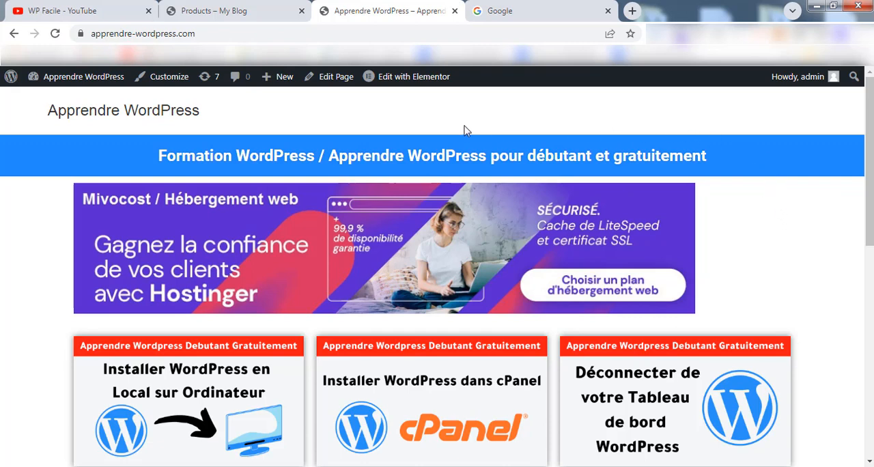
Step: Search Google for "google search console"
{"action": "left_click", "coordinate": [84, 9]}
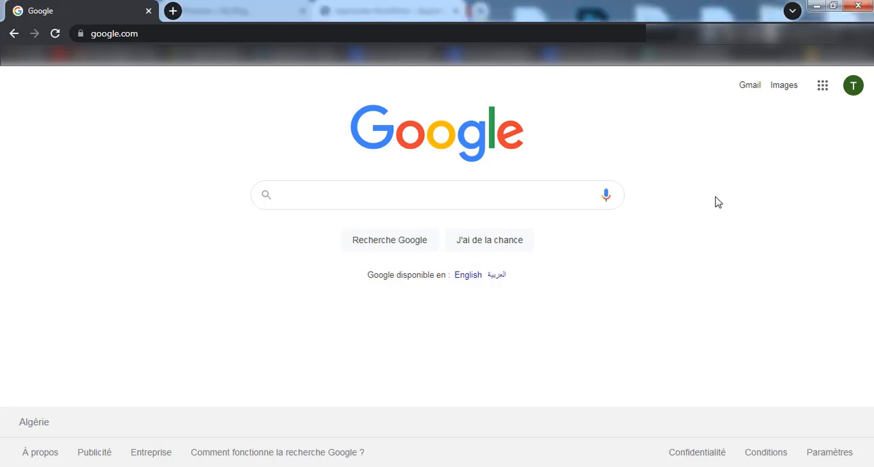
{"action": "left_click", "coordinate": [504, 196]}
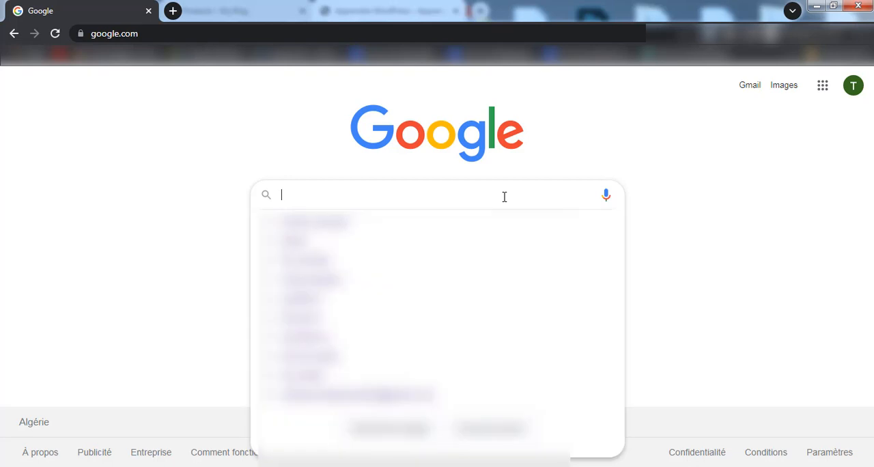
{"action": "type", "text": "google sea"}
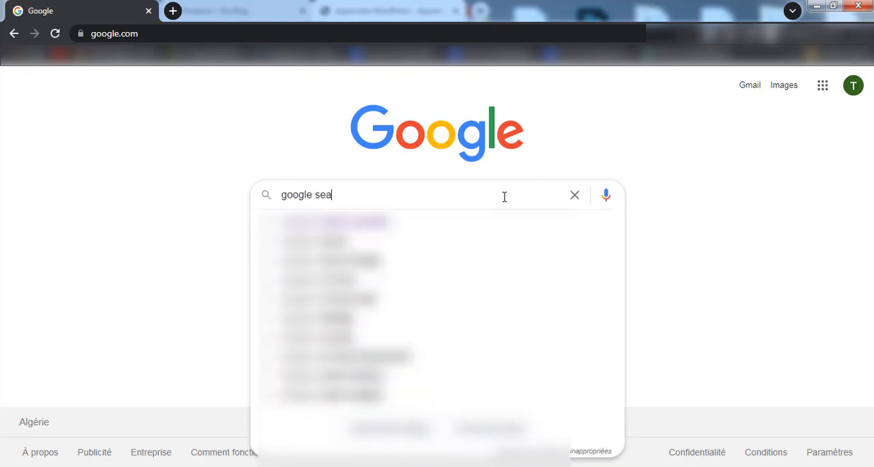
{"action": "type", "text": "rch co"}
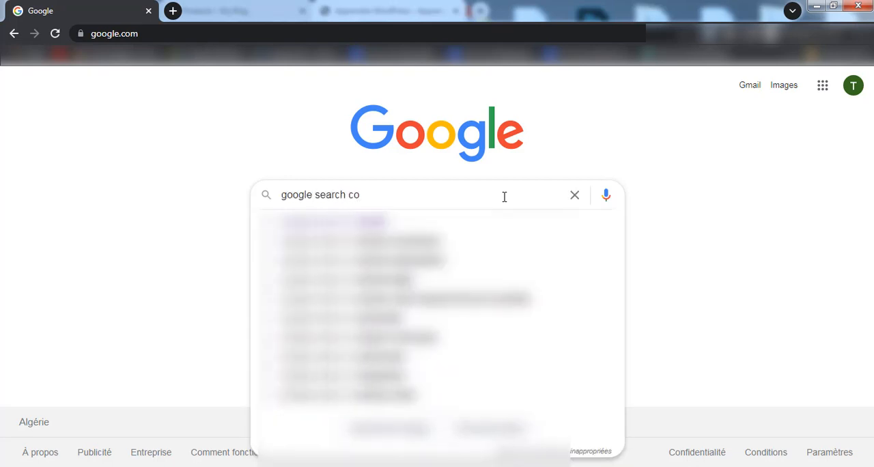
{"action": "type", "text": "nsole"}
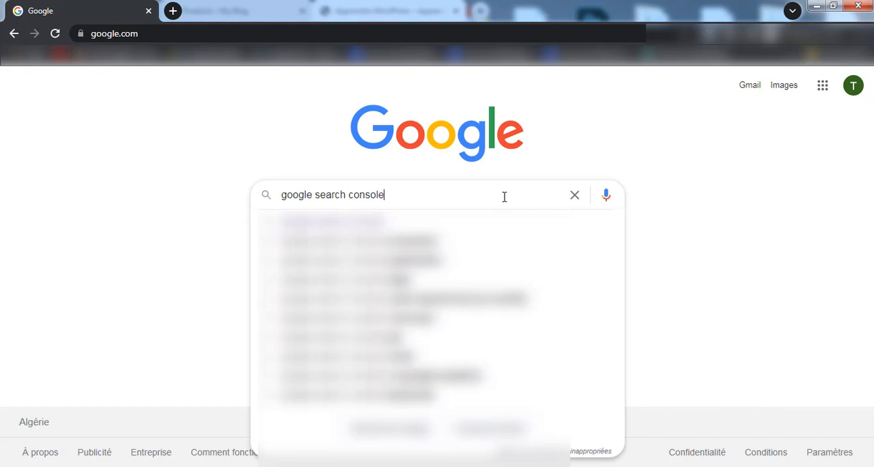
{"action": "key", "text": "Return"}
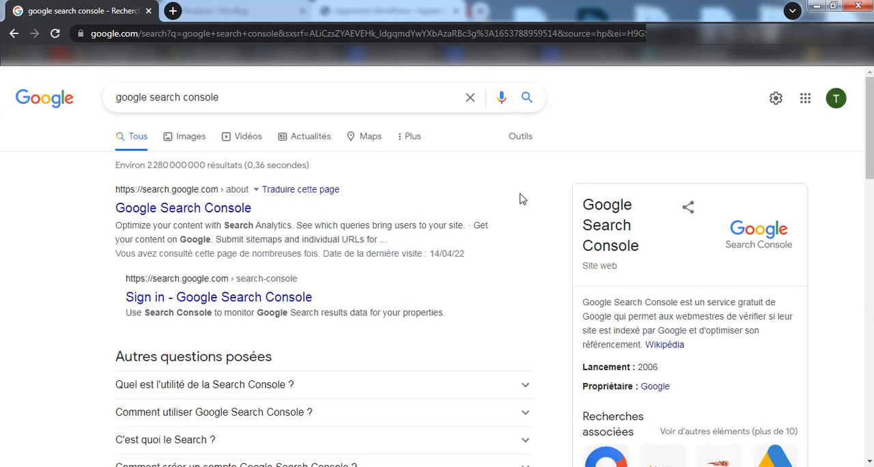
Step: Open Google Search Console from the search results and start adding a new property to the account
{"action": "left_click", "coordinate": [167, 205]}
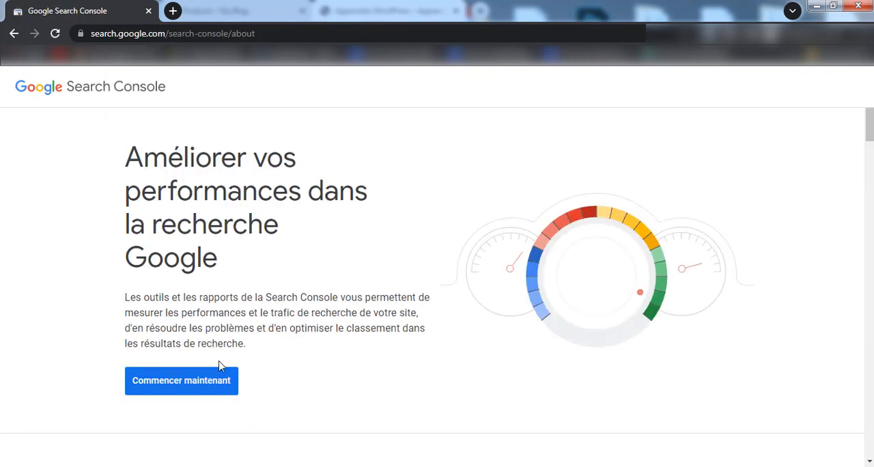
{"action": "left_click", "coordinate": [139, 380]}
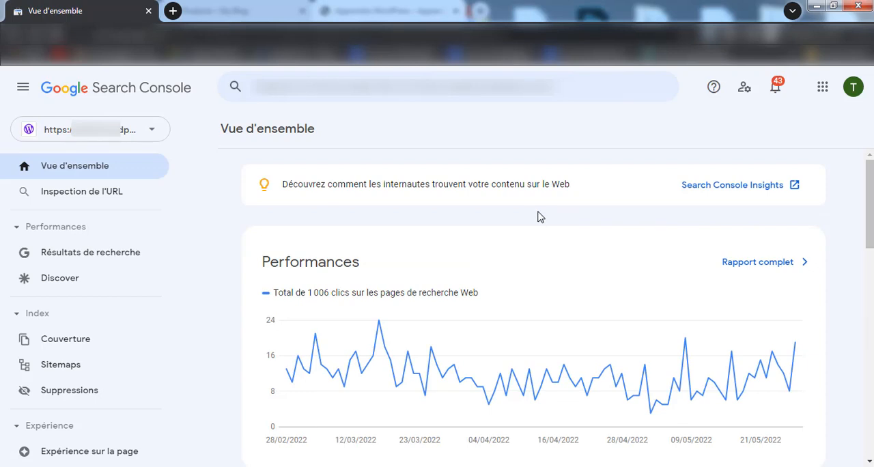
{"action": "left_click", "coordinate": [138, 133]}
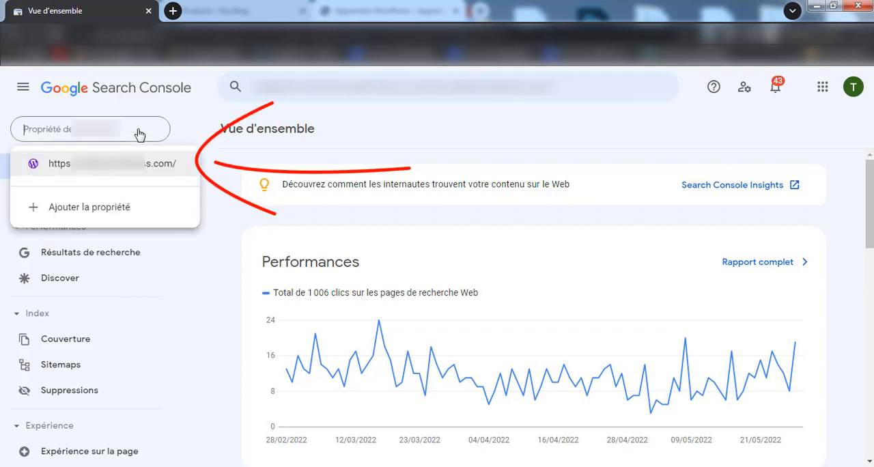
{"action": "left_click", "coordinate": [144, 211]}
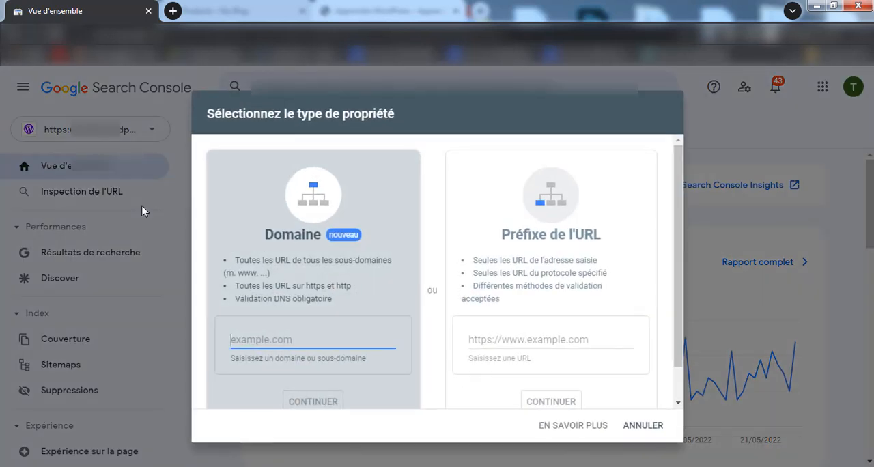
{"action": "left_click", "coordinate": [435, 156]}
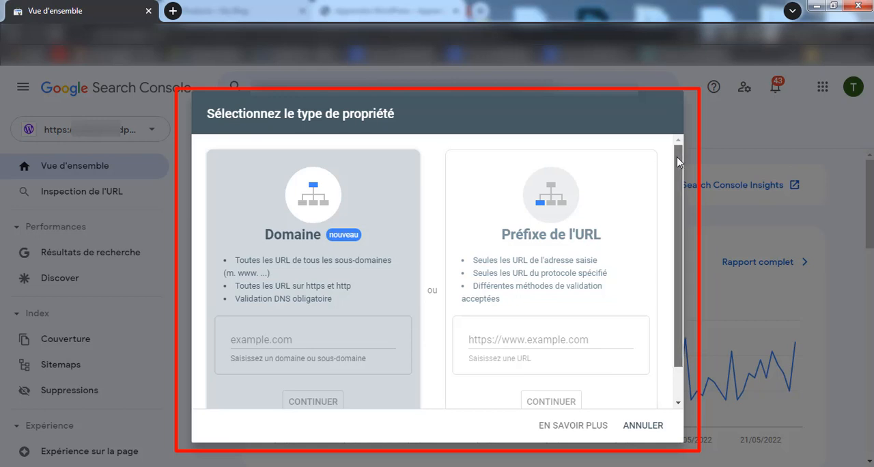
{"action": "left_click_drag", "start_coordinate": [675, 158], "coordinate": [675, 172]}
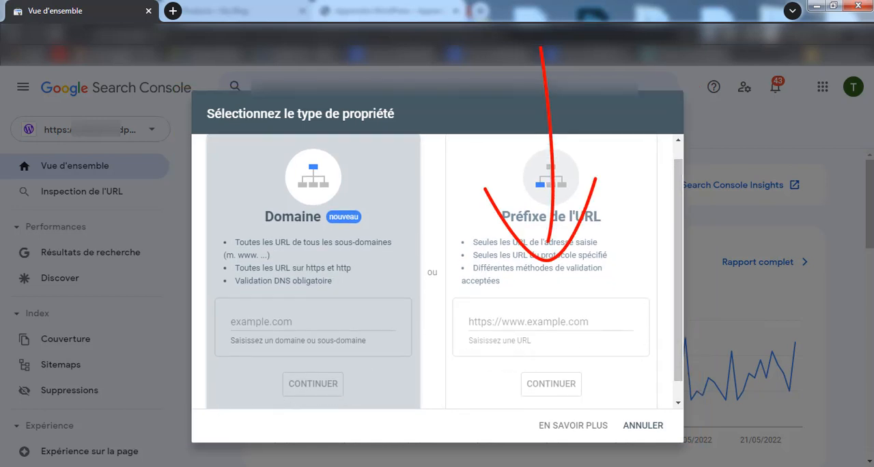
Step: Switch to the browser window with the Apprendre WordPress site and copy the site's address
{"action": "mouse_move", "coordinate": [137, 466]}
{"action": "left_click", "coordinate": [84, 411]}
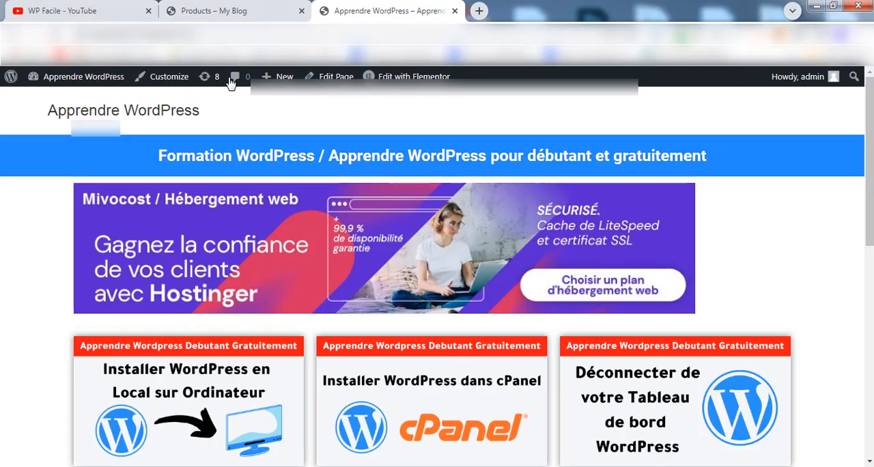
{"action": "left_click", "coordinate": [213, 33]}
{"action": "key", "text": "ctrl+c"}
{"action": "right_click", "coordinate": [213, 33]}
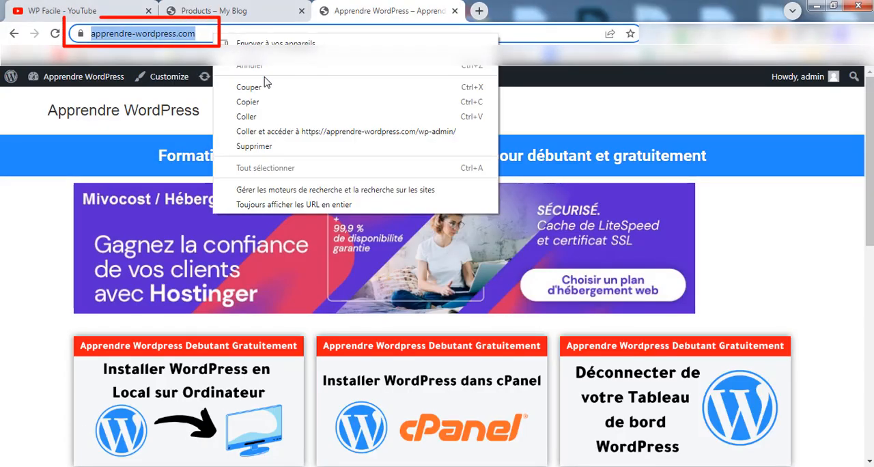
{"action": "left_click", "coordinate": [286, 105]}
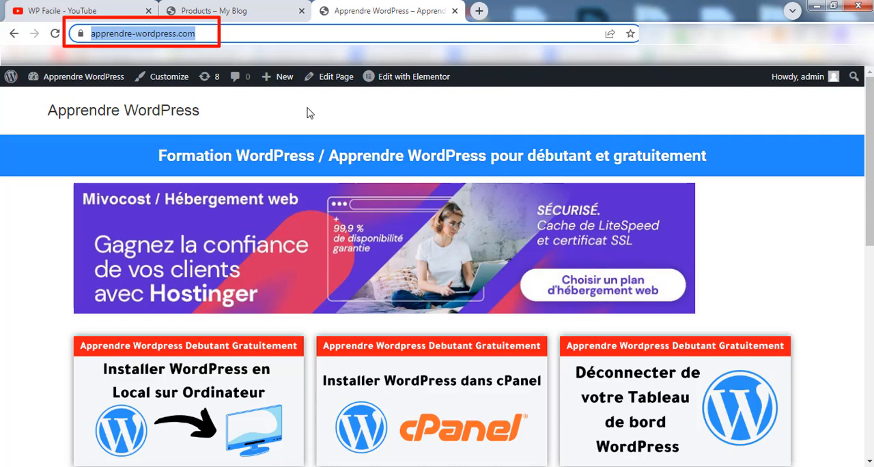
{"action": "mouse_move", "coordinate": [136, 466]}
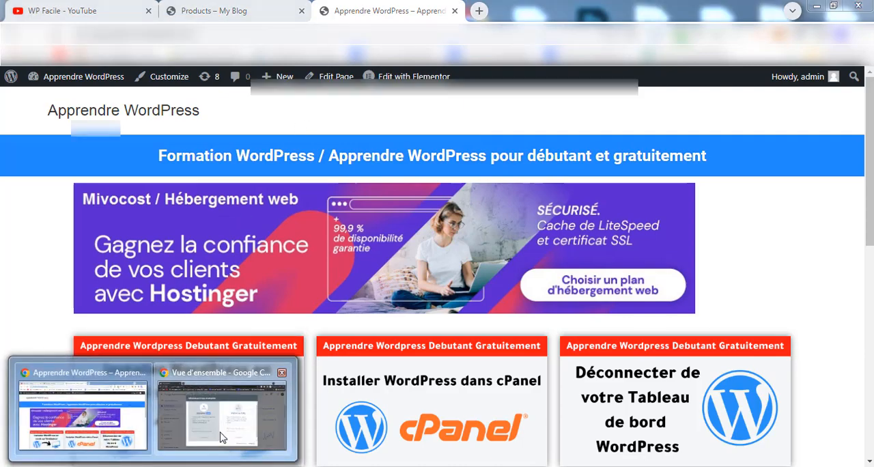
{"action": "left_click", "coordinate": [220, 437]}
{"action": "left_click", "coordinate": [519, 322]}
{"action": "right_click", "coordinate": [520, 323]}
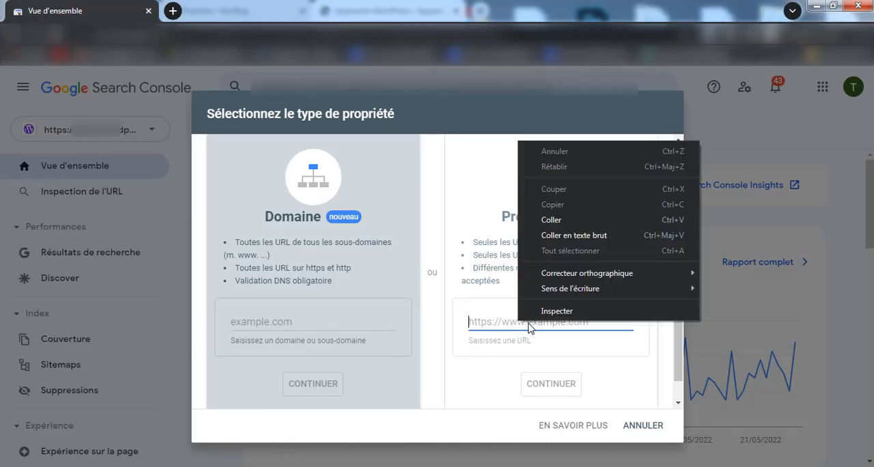
{"action": "left_click", "coordinate": [562, 224]}
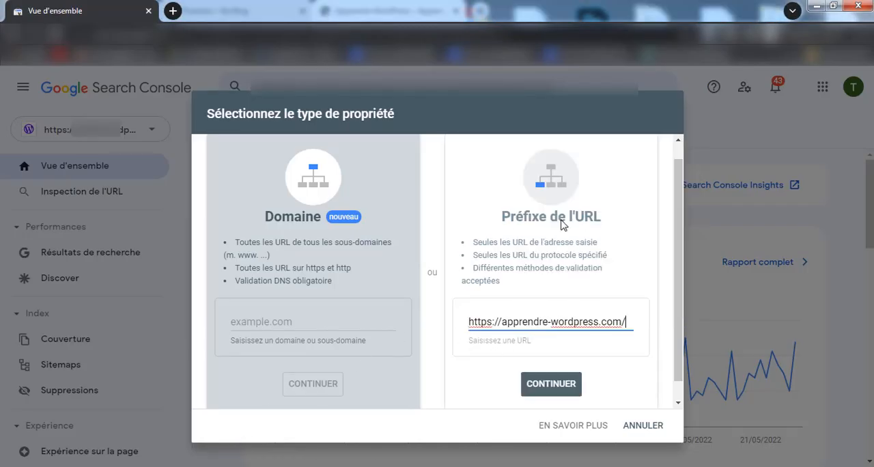
{"action": "left_click", "coordinate": [550, 387]}
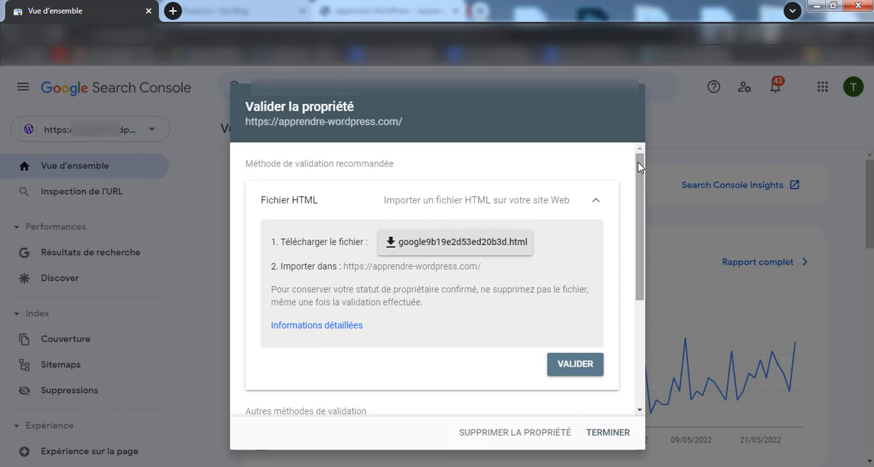
Step: Expand the HTML tag (Balise HTML) method for verifying ownership of the property
{"action": "left_click_drag", "start_coordinate": [639, 168], "coordinate": [634, 288]}
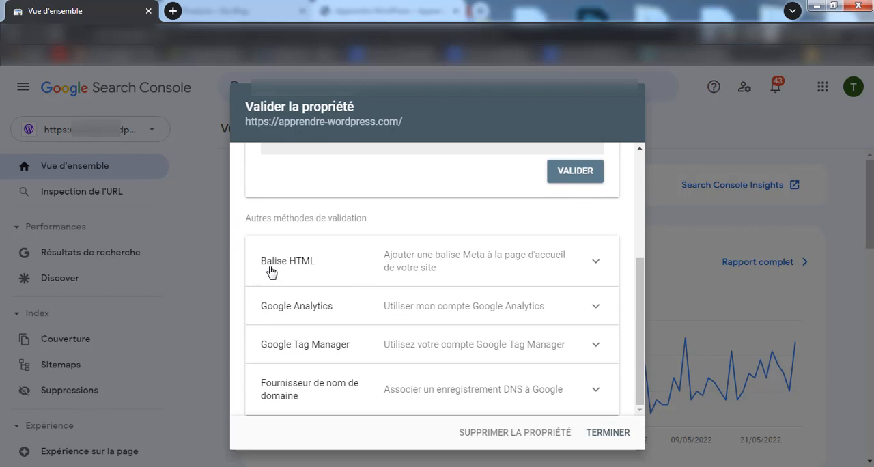
{"action": "left_click", "coordinate": [351, 270]}
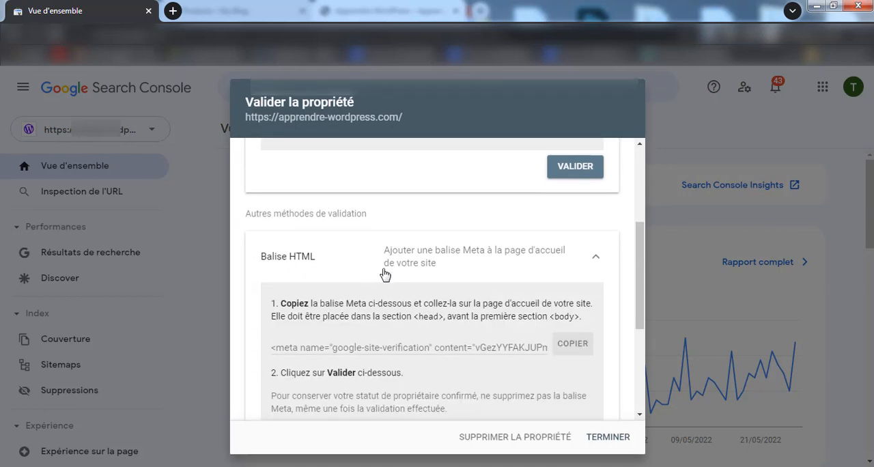
{"action": "scroll", "coordinate": [437, 253], "scroll_direction": "down", "scroll_amount": 2}
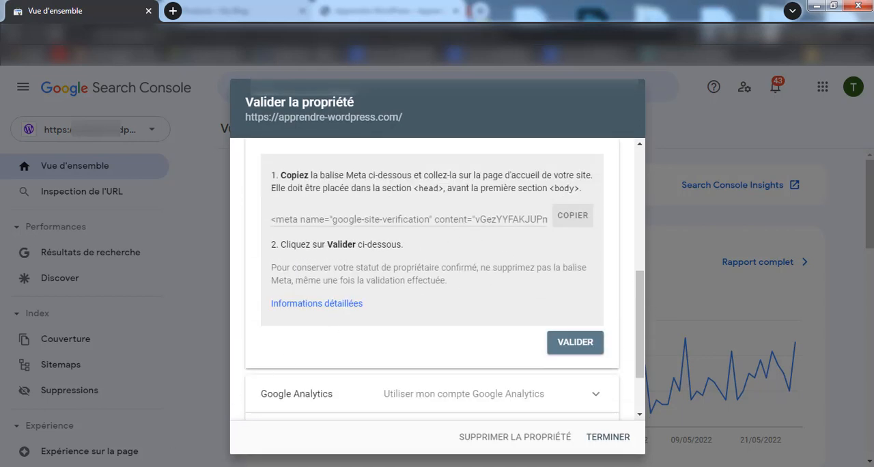
Step: Switch to the Apprendre WordPress site window and go through its dashboard to the page for adding plugins
{"action": "mouse_move", "coordinate": [155, 466]}
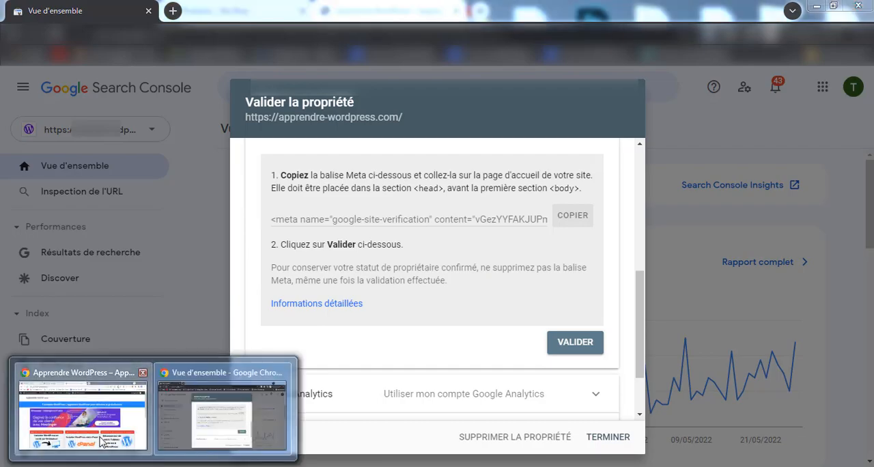
{"action": "left_click", "coordinate": [84, 413]}
{"action": "mouse_move", "coordinate": [81, 80]}
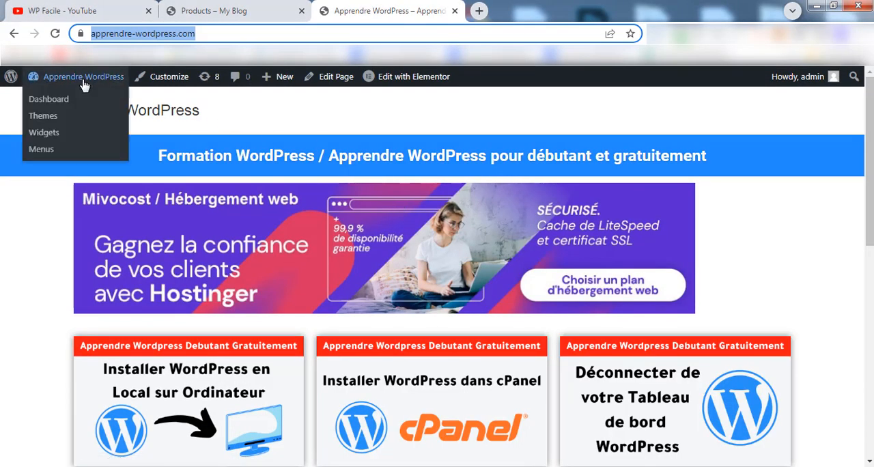
{"action": "left_click", "coordinate": [81, 99]}
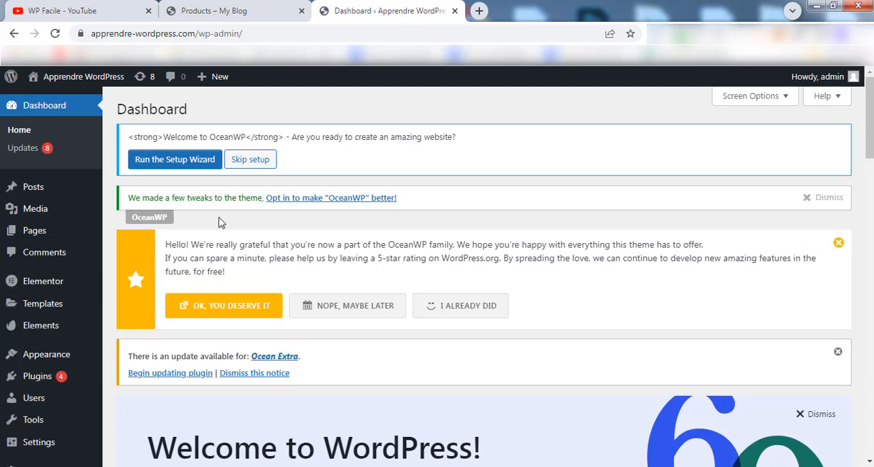
{"action": "mouse_move", "coordinate": [61, 381]}
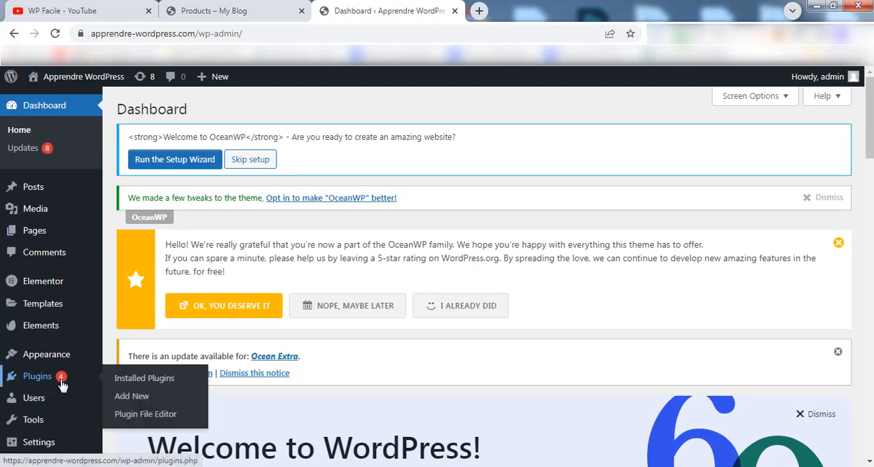
{"action": "left_click", "coordinate": [153, 401]}
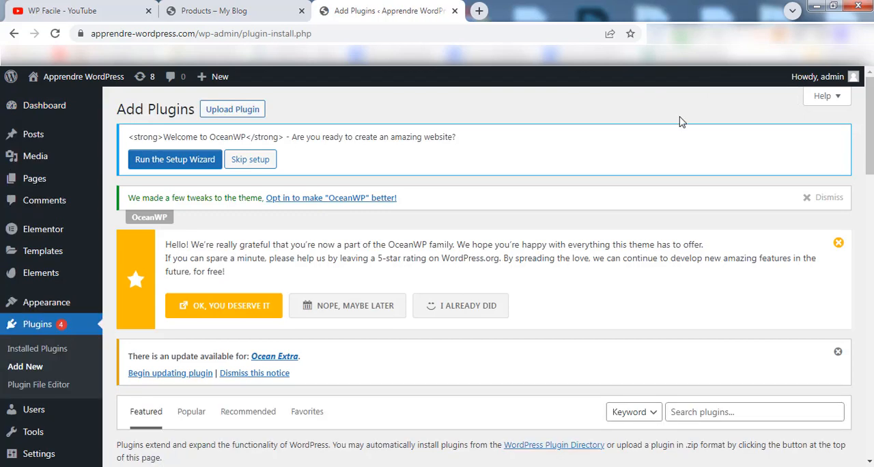
Step: Search the plugins for "yoast seo", and install and activate the Yoast SEO plugin
{"action": "scroll", "coordinate": [679, 121], "scroll_direction": "down", "scroll_amount": 4}
{"action": "left_click_drag", "start_coordinate": [869, 185], "coordinate": [870, 196]}
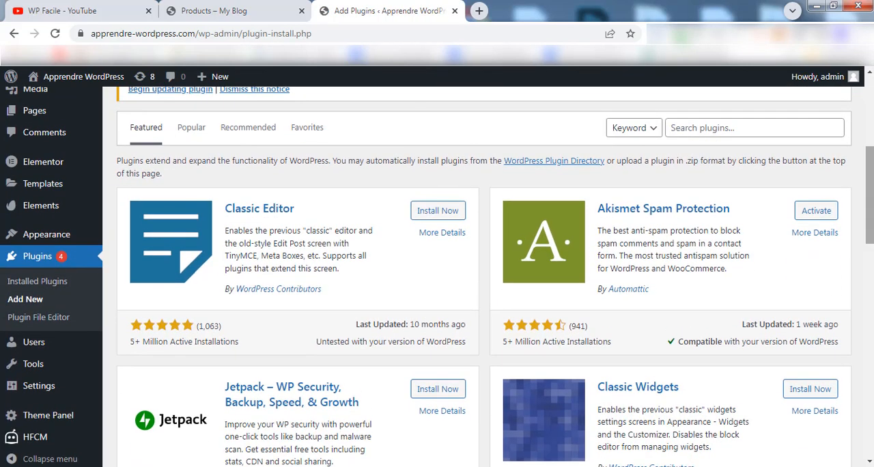
{"action": "left_click", "coordinate": [734, 127]}
{"action": "type", "text": "yoast seo"}
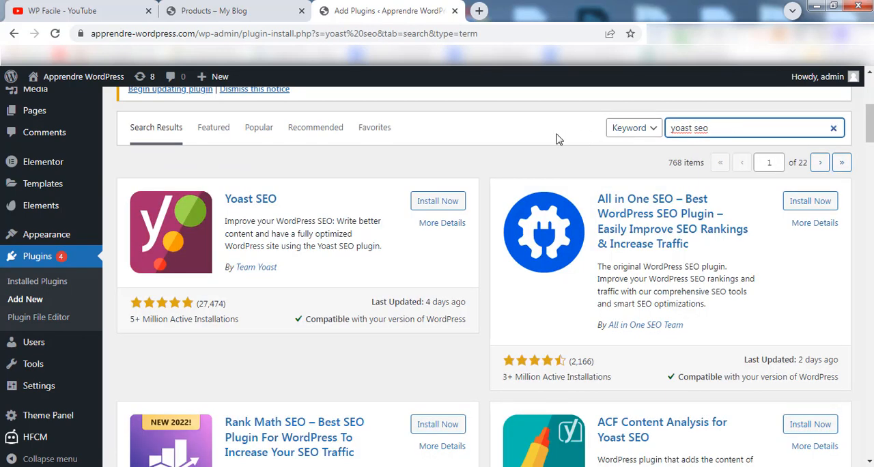
{"action": "left_click", "coordinate": [441, 204]}
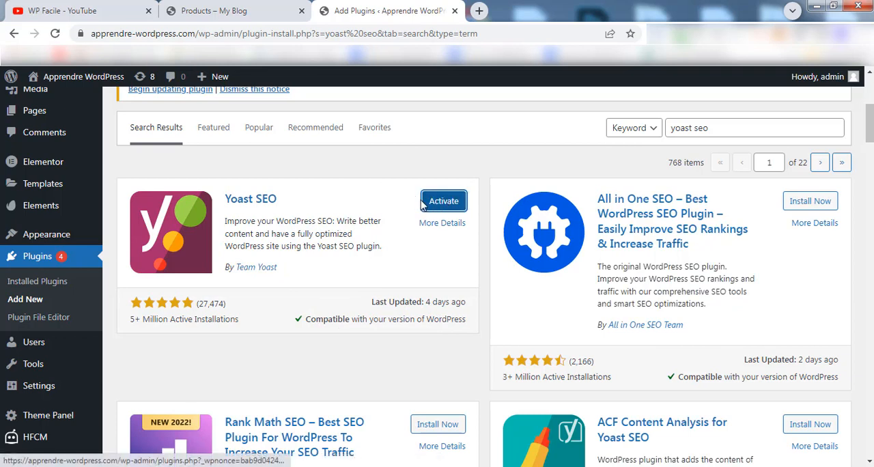
{"action": "left_click", "coordinate": [441, 201]}
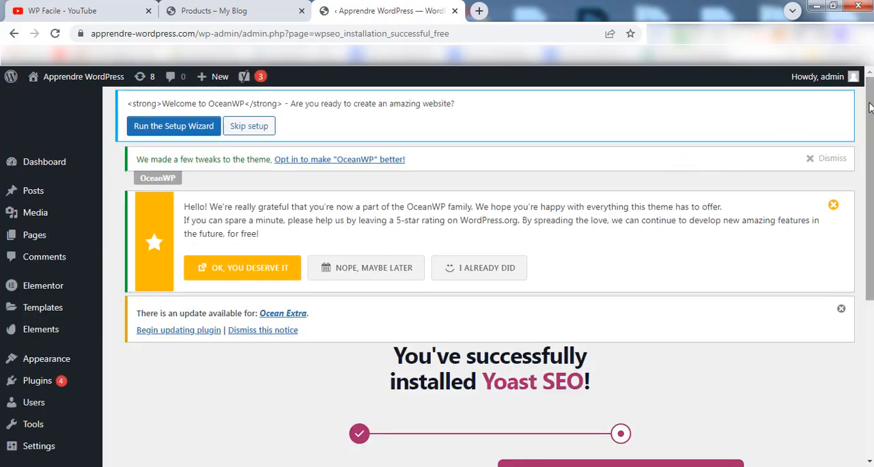
Step: Open the General settings page of the Yoast SEO plugin
{"action": "left_click_drag", "start_coordinate": [872, 108], "coordinate": [866, 205]}
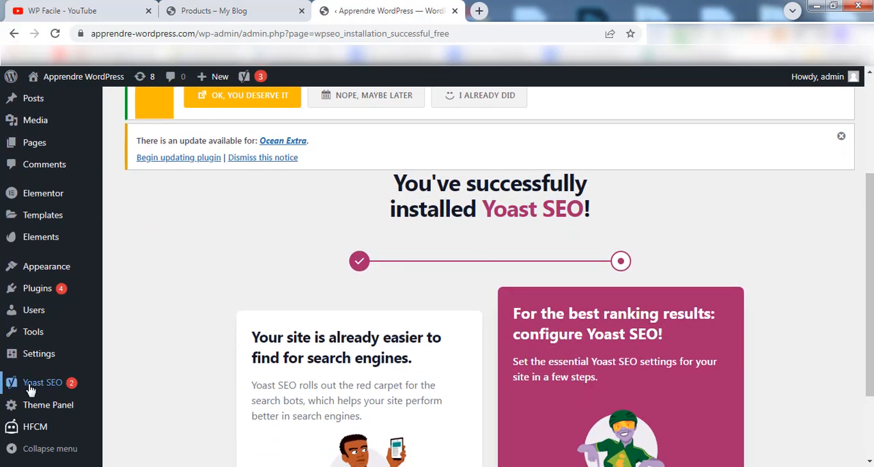
{"action": "mouse_move", "coordinate": [34, 388]}
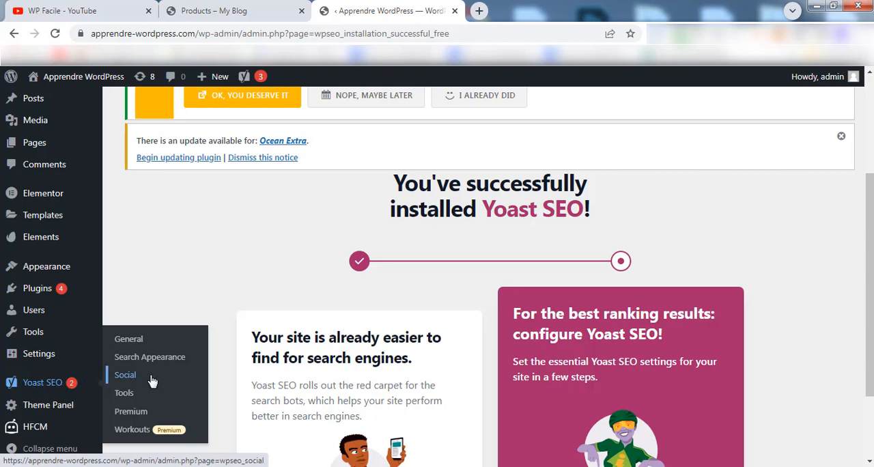
{"action": "left_click", "coordinate": [143, 347]}
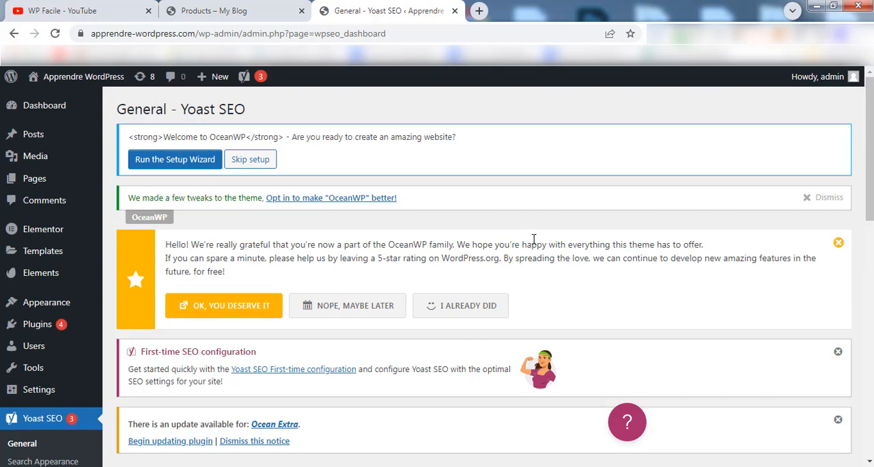
{"action": "scroll", "coordinate": [534, 239], "scroll_direction": "down", "scroll_amount": 3}
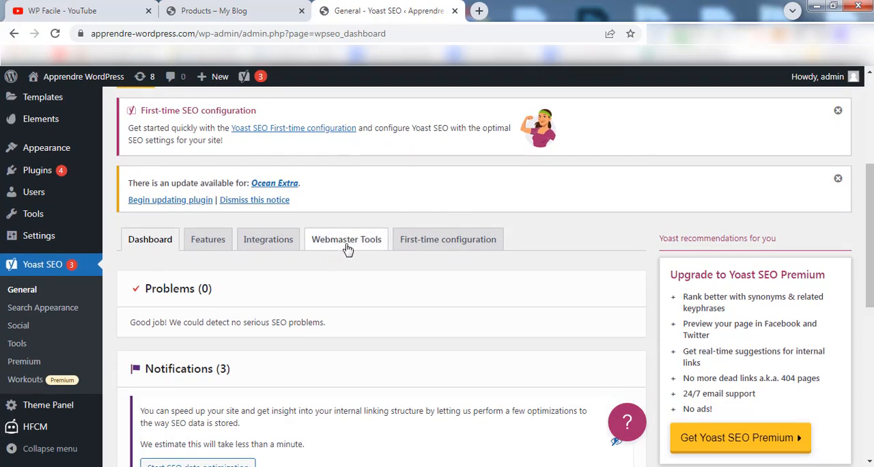
Step: Show Yoast SEO's Webmaster Tools verification settings, and copy the HTML verification meta tag from the Search Console window
{"action": "left_click", "coordinate": [348, 250]}
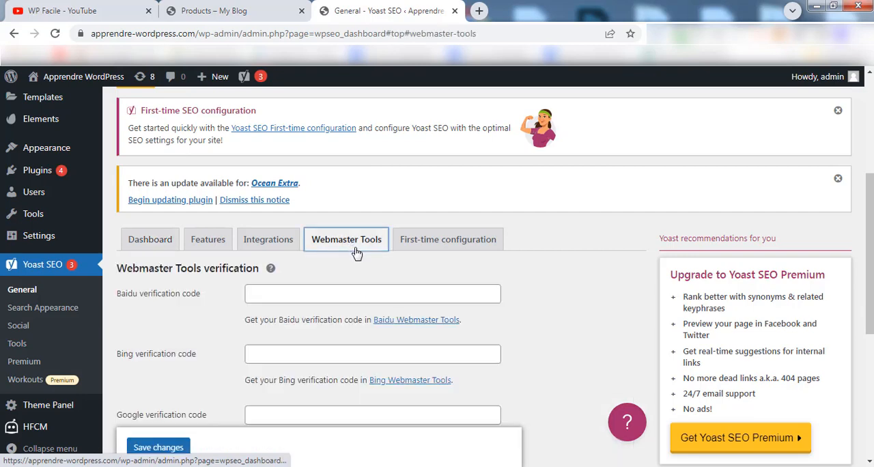
{"action": "left_click_drag", "start_coordinate": [870, 205], "coordinate": [870, 271]}
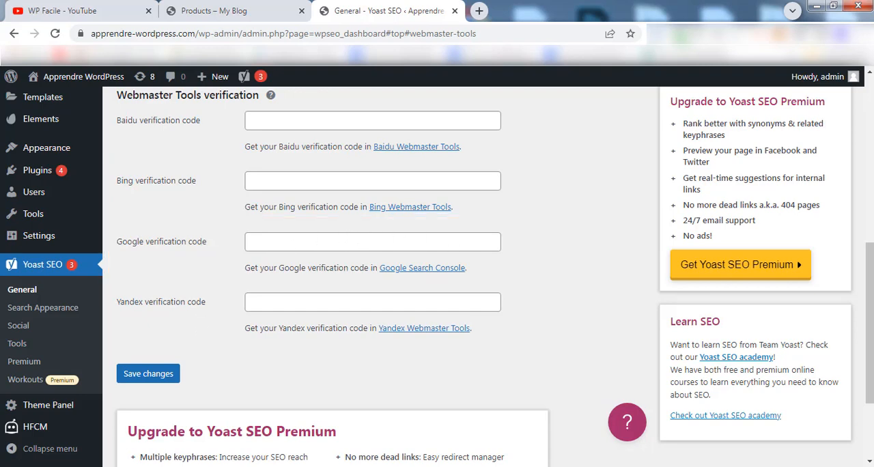
{"action": "left_click", "coordinate": [228, 418]}
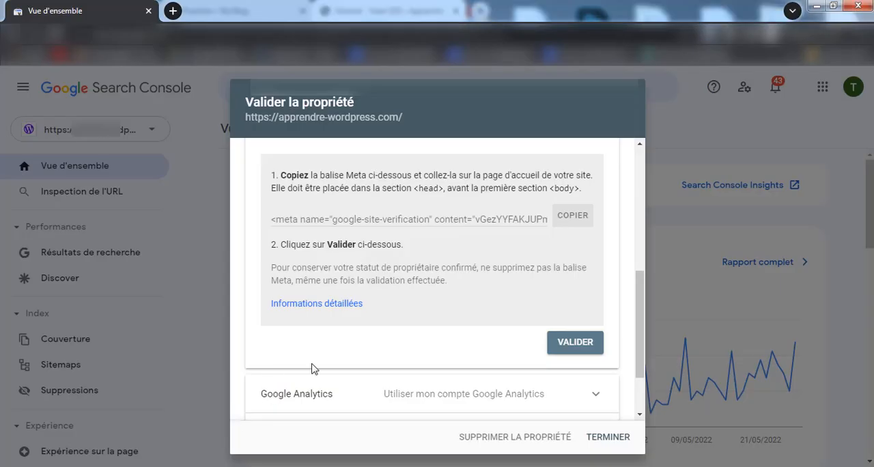
{"action": "left_click", "coordinate": [570, 219]}
{"action": "left_click", "coordinate": [502, 216]}
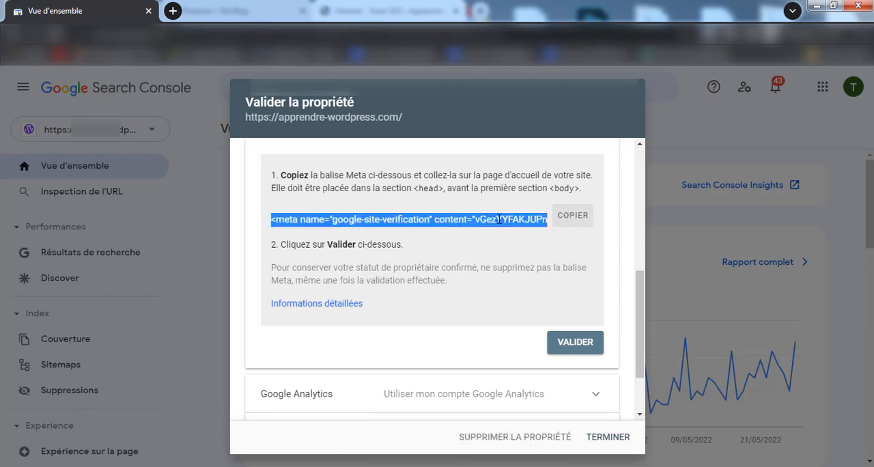
{"action": "left_click", "coordinate": [556, 256]}
{"action": "left_click", "coordinate": [573, 218]}
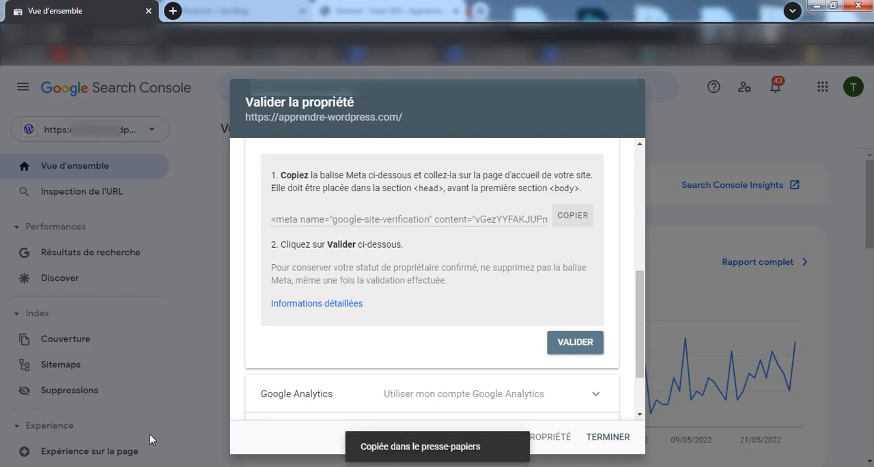
Step: Paste the copied verification tag as the Google verification code in Yoast SEO's settings on the WordPress site and save the changes
{"action": "left_click", "coordinate": [135, 399]}
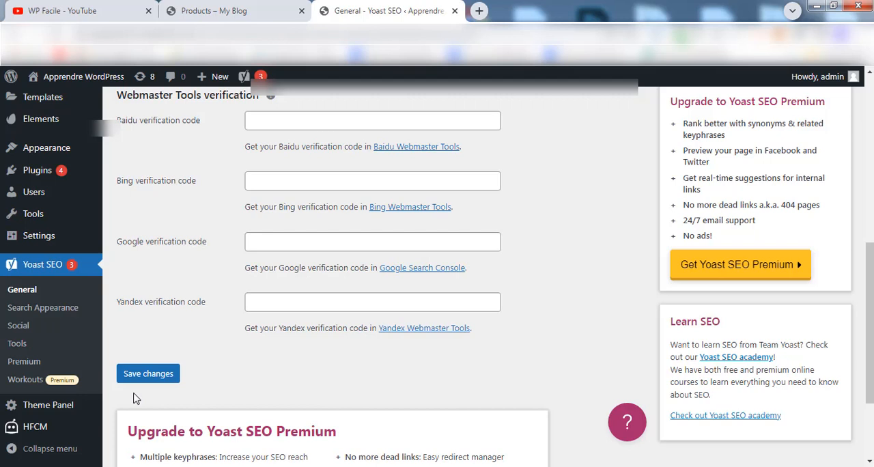
{"action": "right_click", "coordinate": [283, 245]}
{"action": "left_click", "coordinate": [319, 324]}
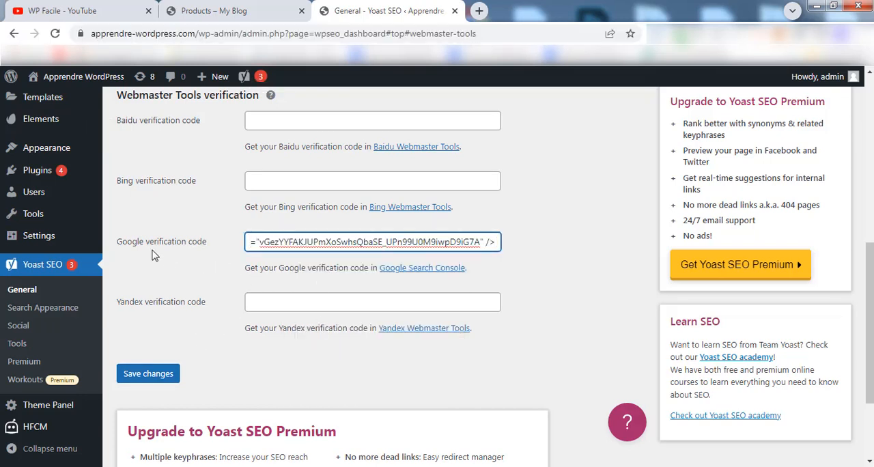
{"action": "left_click", "coordinate": [162, 375]}
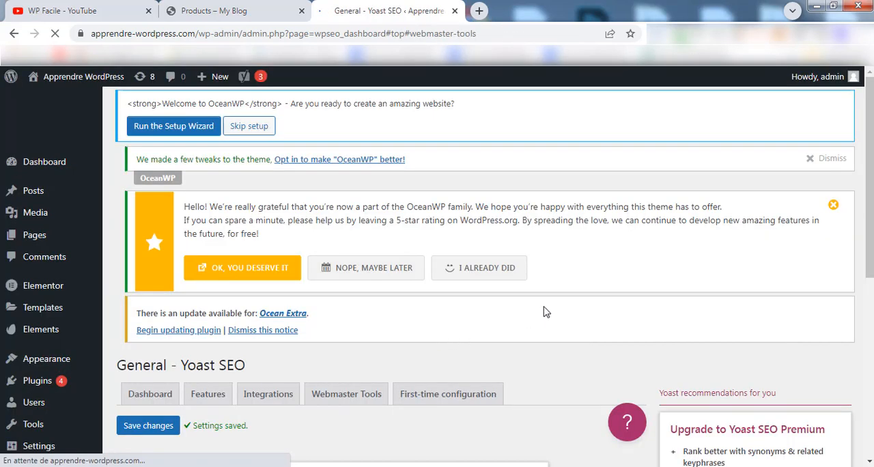
{"action": "scroll", "coordinate": [872, 179], "scroll_direction": "down", "scroll_amount": 1}
{"action": "left_click_drag", "start_coordinate": [873, 179], "coordinate": [872, 295]}
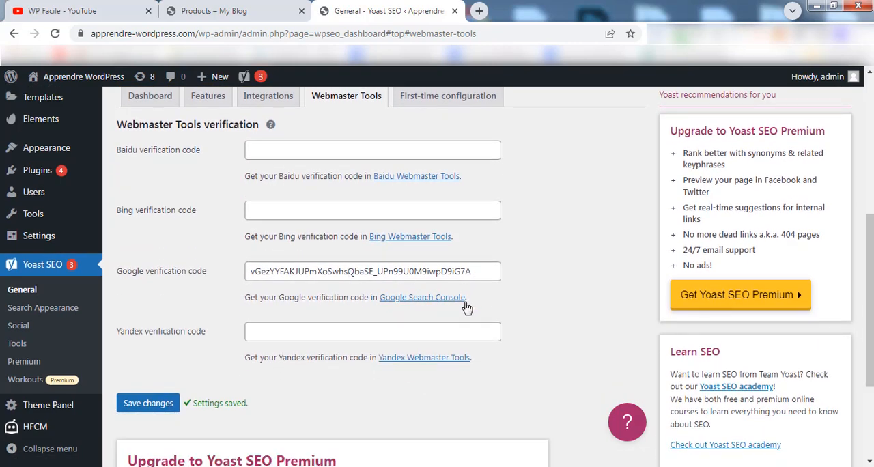
Step: Switch back to Search Console, validate ownership of the property with the HTML tag and go to the property
{"action": "key", "text": "alt+Tab"}
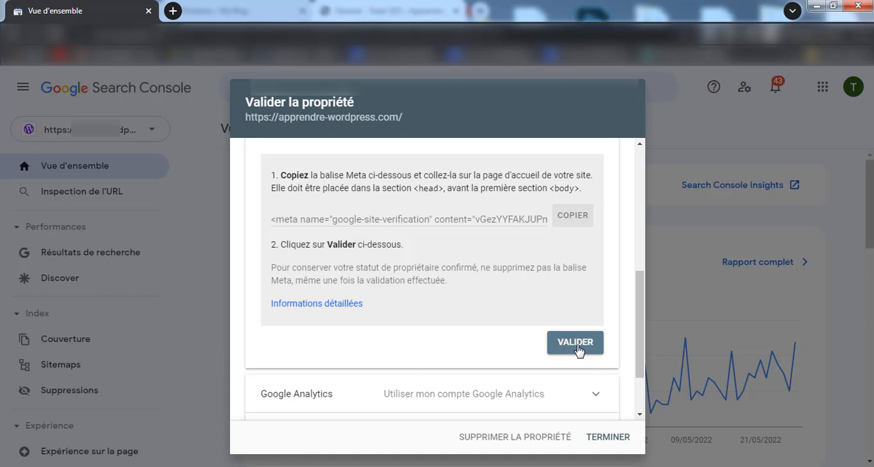
{"action": "left_click", "coordinate": [578, 347]}
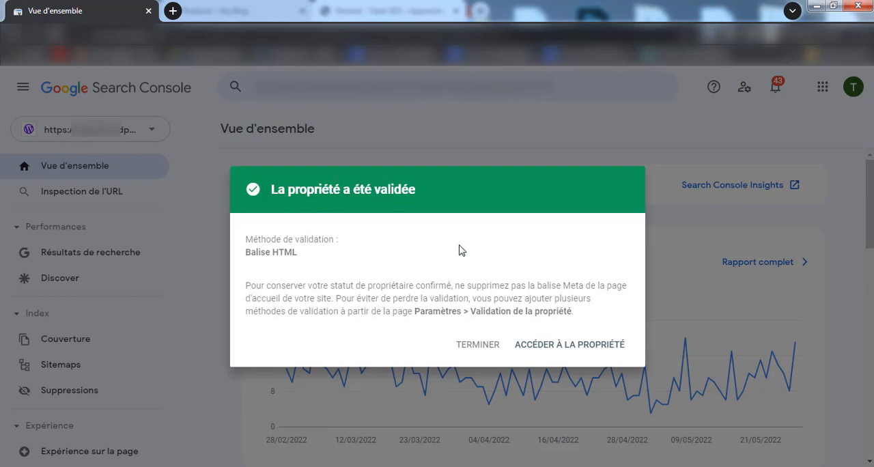
{"action": "left_click", "coordinate": [567, 352]}
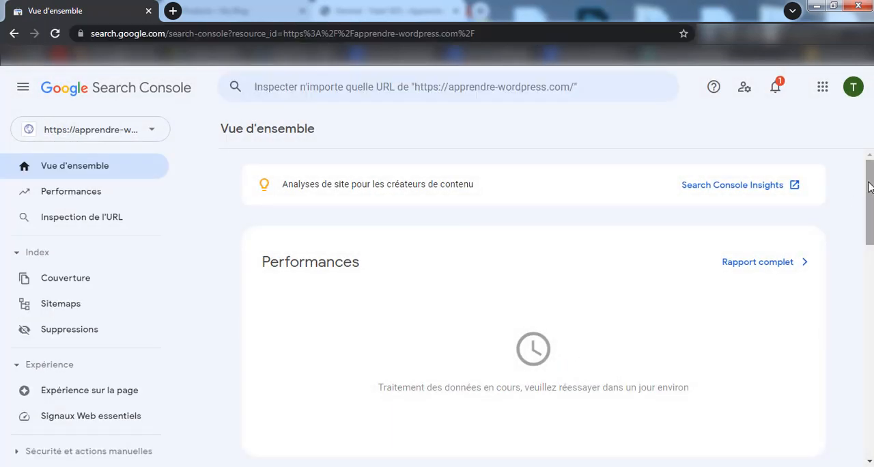
Step: Look over the property's overview page and open its Sitemaps page
{"action": "left_click_drag", "start_coordinate": [866, 205], "coordinate": [853, 172]}
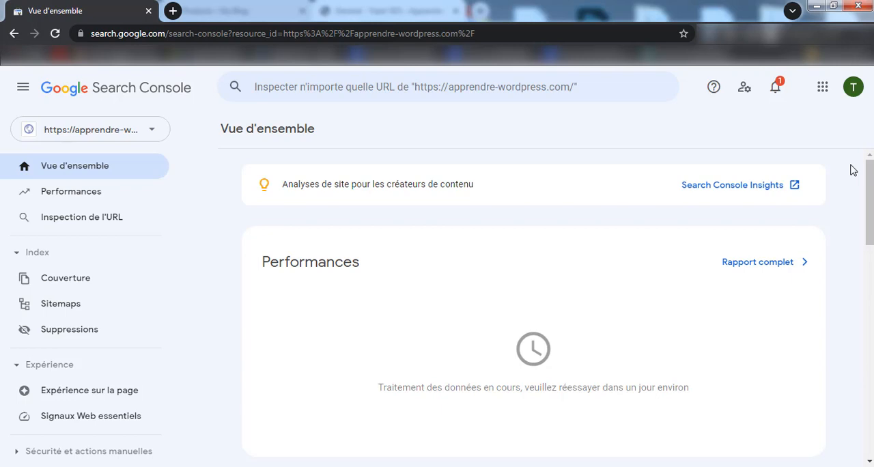
{"action": "mouse_move", "coordinate": [865, 173]}
{"action": "left_mouse_down"}
{"action": "mouse_move", "coordinate": [866, 309]}
{"action": "mouse_move", "coordinate": [870, 164]}
{"action": "left_mouse_up"}
{"action": "left_click", "coordinate": [64, 310]}
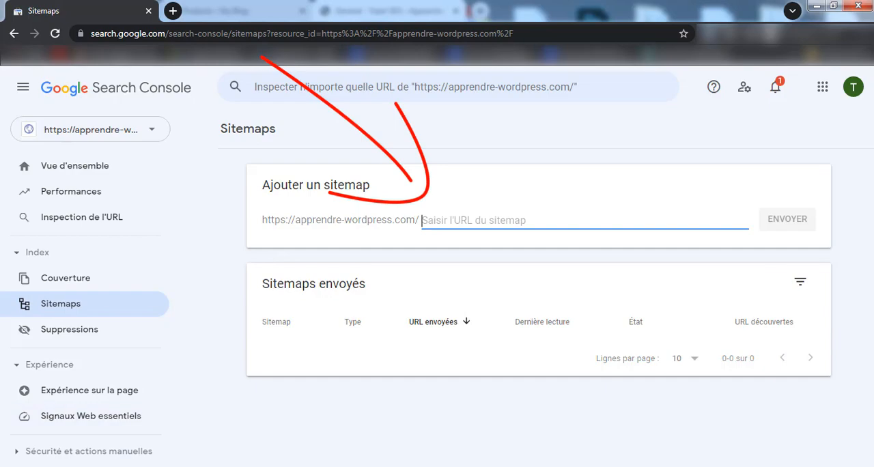
Step: Switch to the WordPress window and open the site's XML sitemap from the XML sitemaps entry in Yoast SEO's Features settings
{"action": "left_click", "coordinate": [77, 431]}
{"action": "scroll", "coordinate": [342, 414], "scroll_direction": "up", "scroll_amount": 2}
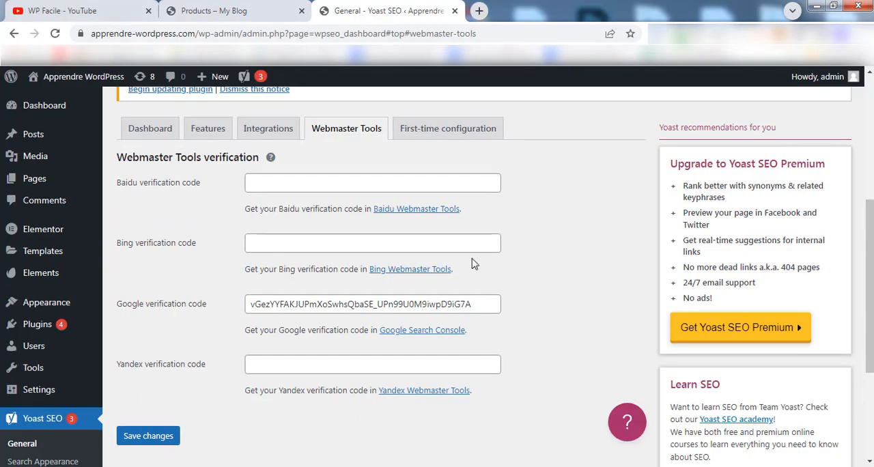
{"action": "left_click", "coordinate": [206, 128]}
{"action": "scroll", "coordinate": [408, 267], "scroll_direction": "down", "scroll_amount": 3}
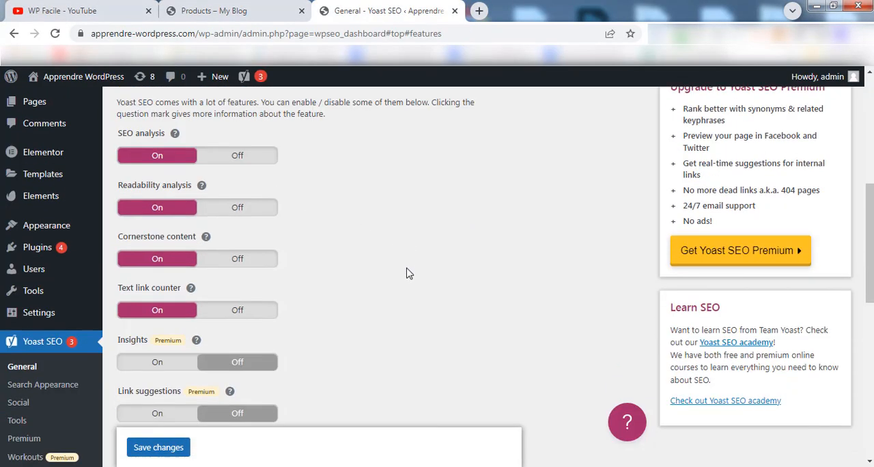
{"action": "scroll", "coordinate": [405, 267], "scroll_direction": "down", "scroll_amount": 2}
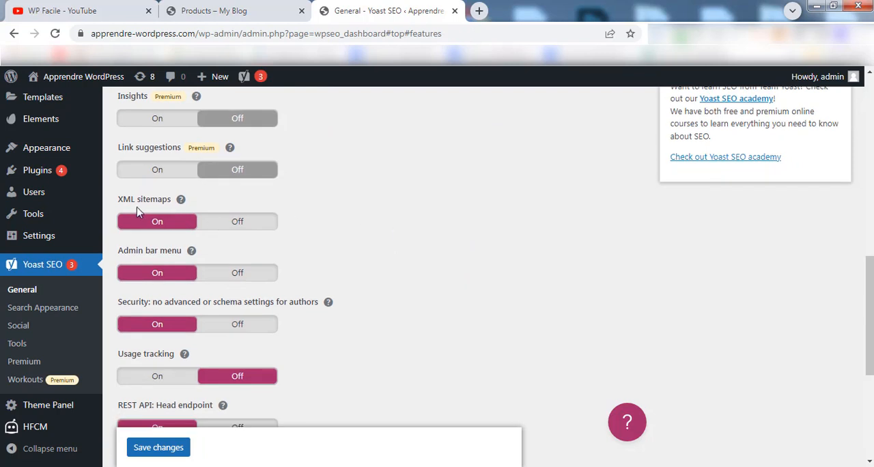
{"action": "left_click", "coordinate": [182, 201]}
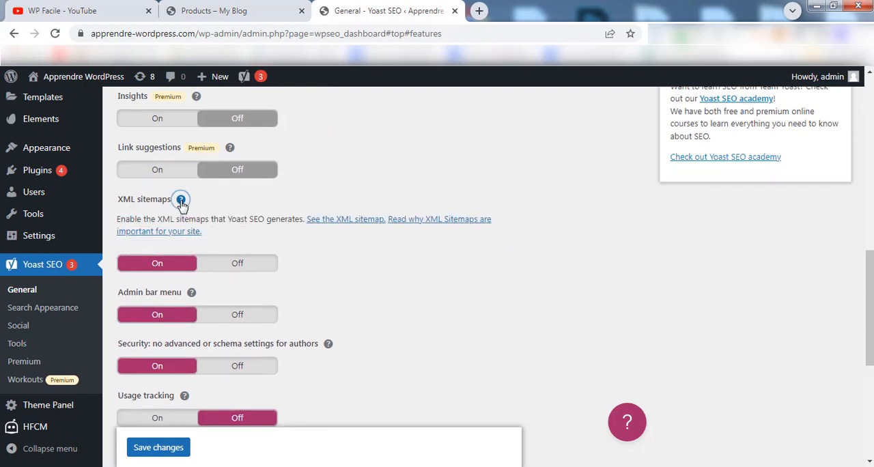
{"action": "left_click", "coordinate": [349, 220]}
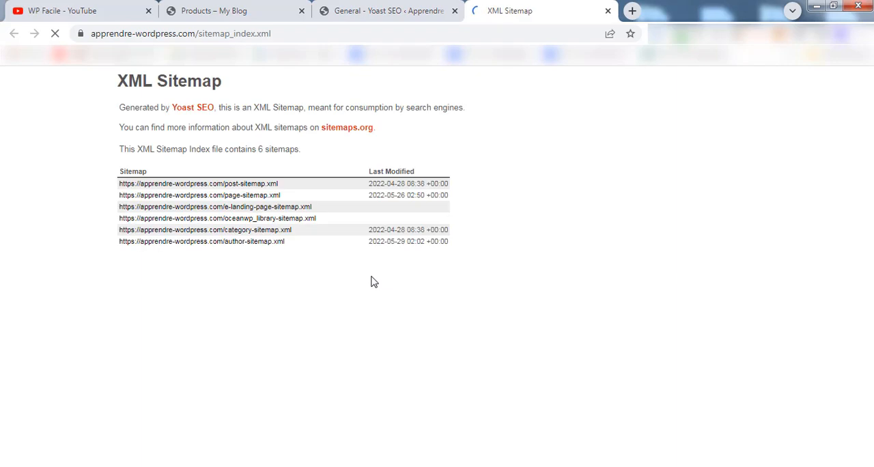
Step: Copy the "sitemap_index.xml" part of the XML sitemap's web address
{"action": "left_click", "coordinate": [301, 33]}
{"action": "left_click_drag", "start_coordinate": [300, 32], "coordinate": [206, 32]}
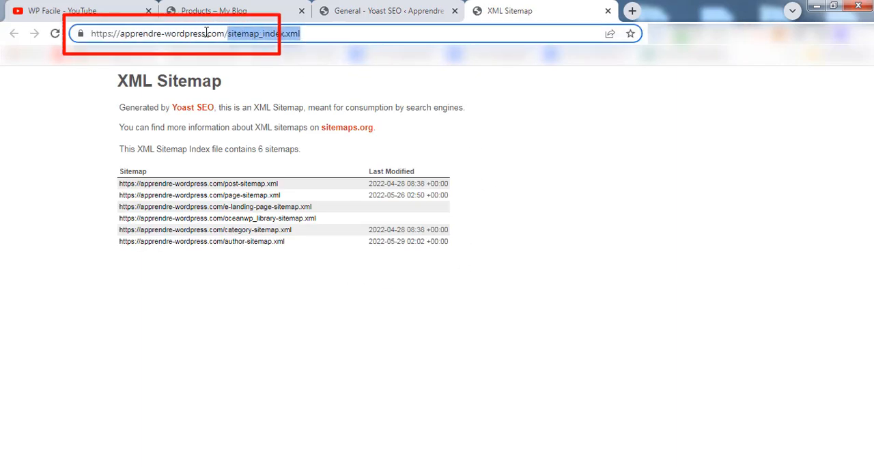
{"action": "right_click", "coordinate": [253, 39]}
{"action": "left_click", "coordinate": [298, 105]}
Step: Switch to Search Console and submit sitemap_index.xml as a new sitemap for the apprendre-wordpress.com property
{"action": "mouse_move", "coordinate": [118, 457]}
{"action": "left_click", "coordinate": [212, 420]}
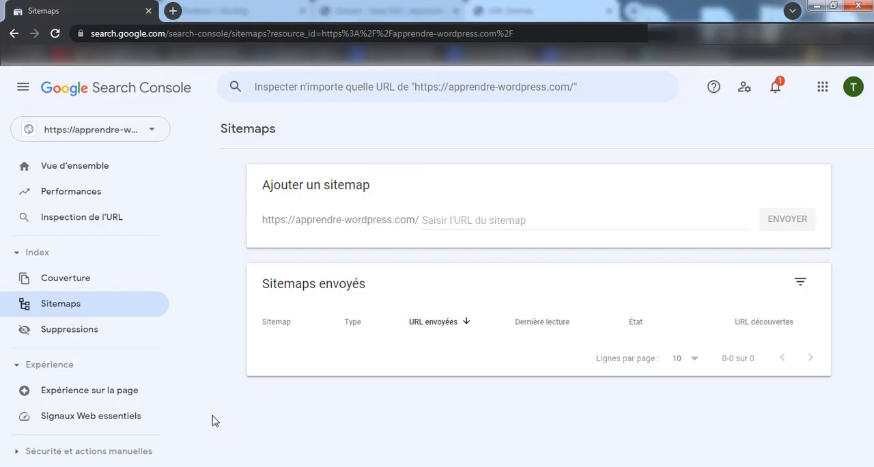
{"action": "right_click", "coordinate": [454, 221]}
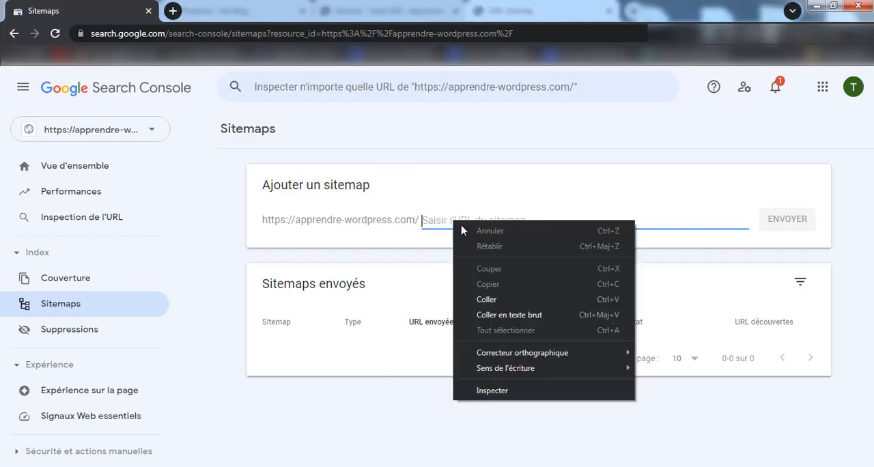
{"action": "left_click", "coordinate": [478, 296]}
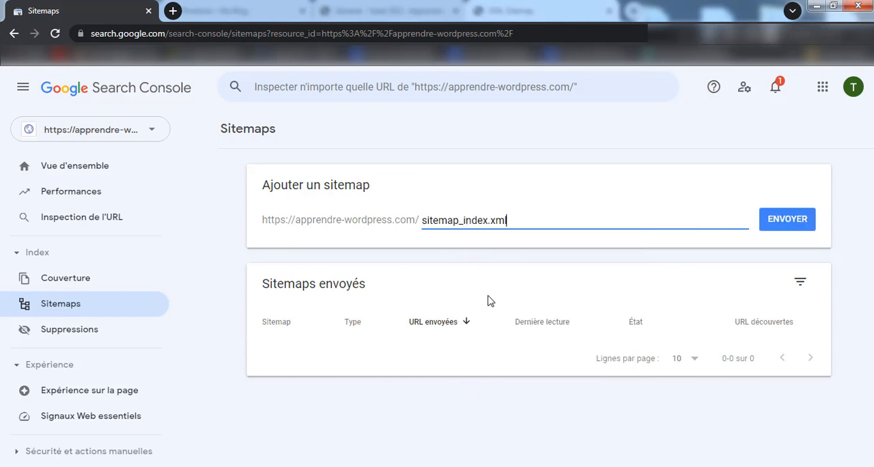
{"action": "left_click", "coordinate": [789, 221]}
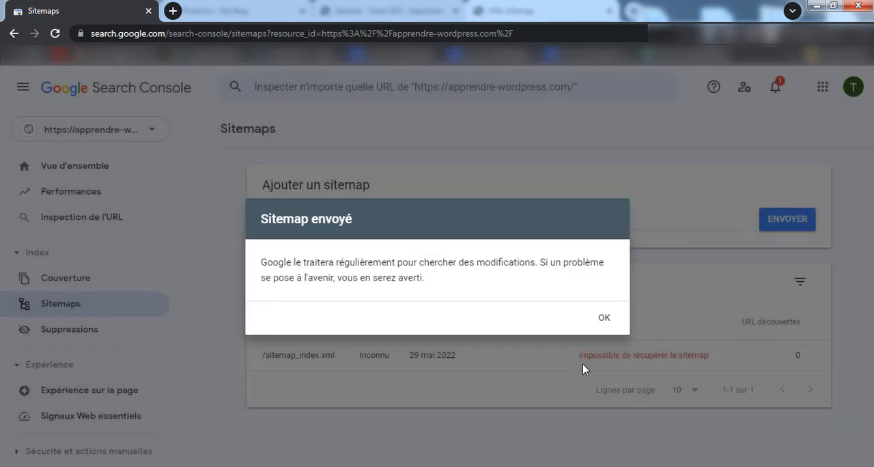
{"action": "left_click", "coordinate": [602, 321]}
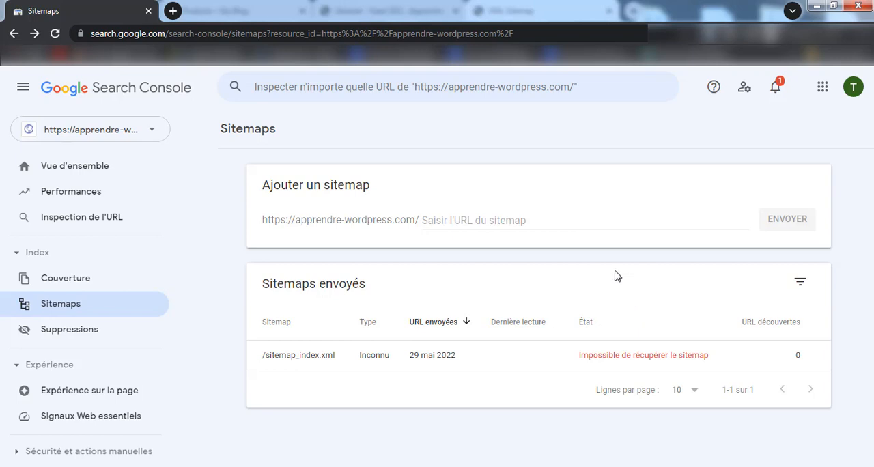
Step: Switch to the WordPress window and go back to Yoast SEO's Features settings
{"action": "mouse_move", "coordinate": [94, 455]}
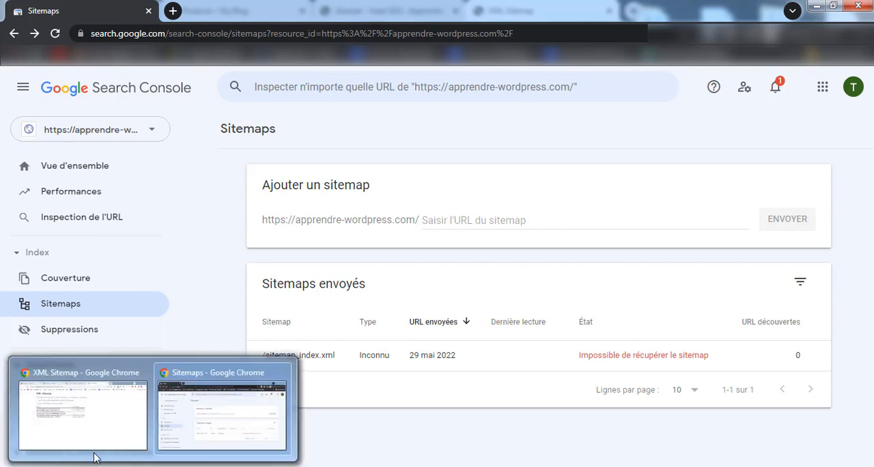
{"action": "left_click", "coordinate": [226, 410]}
{"action": "left_click", "coordinate": [375, 11]}
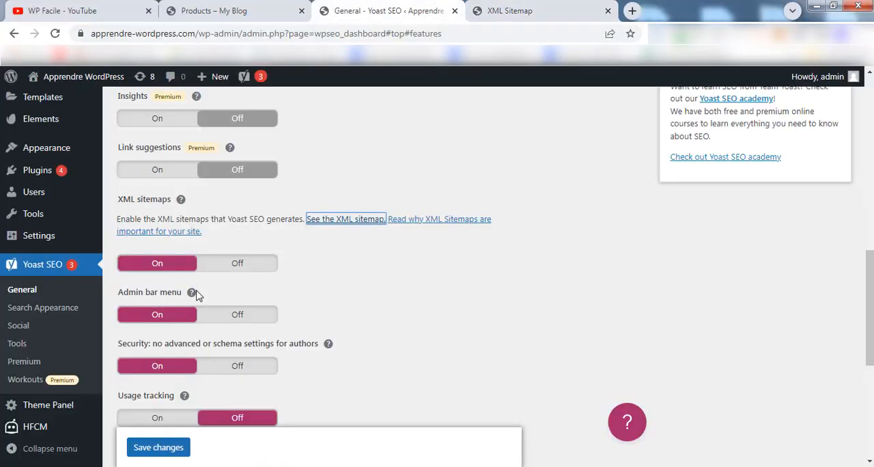